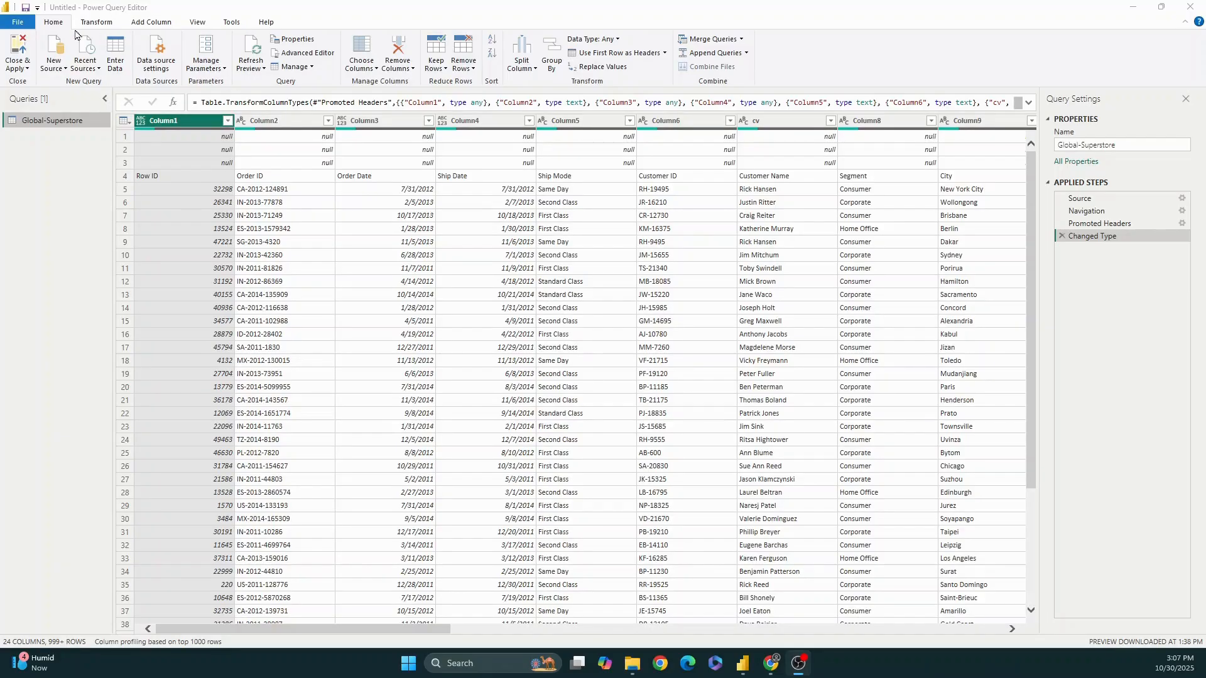
left_click(472, 69)
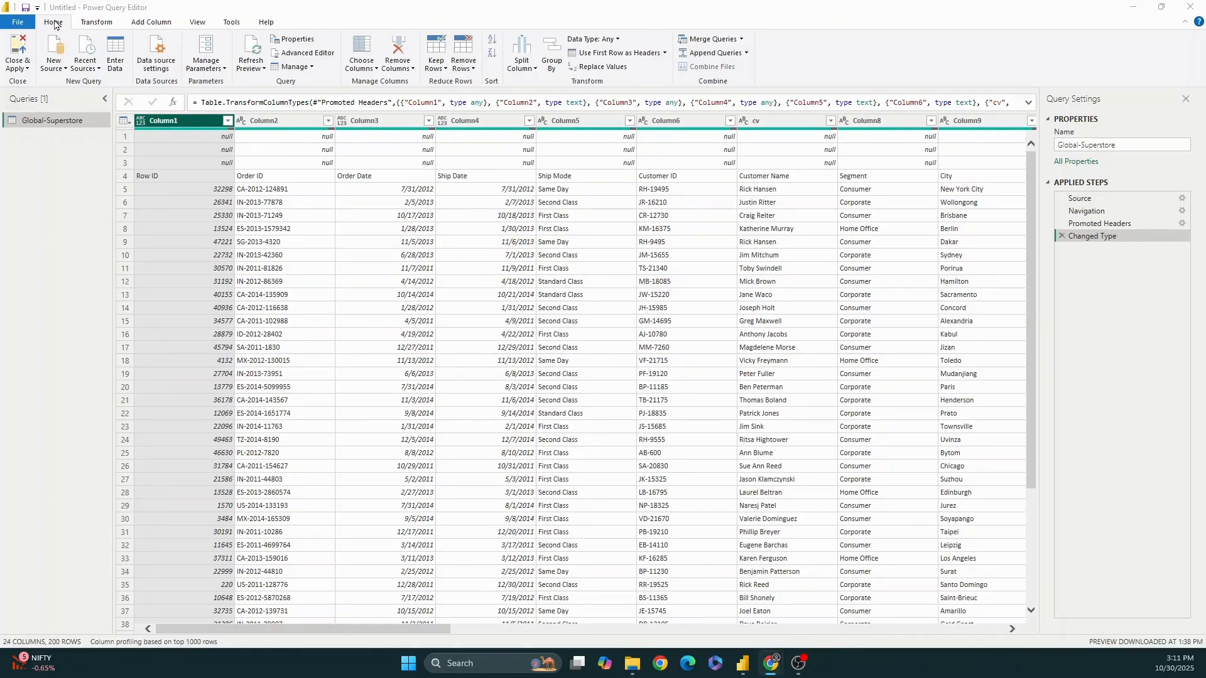
left_click(471, 70)
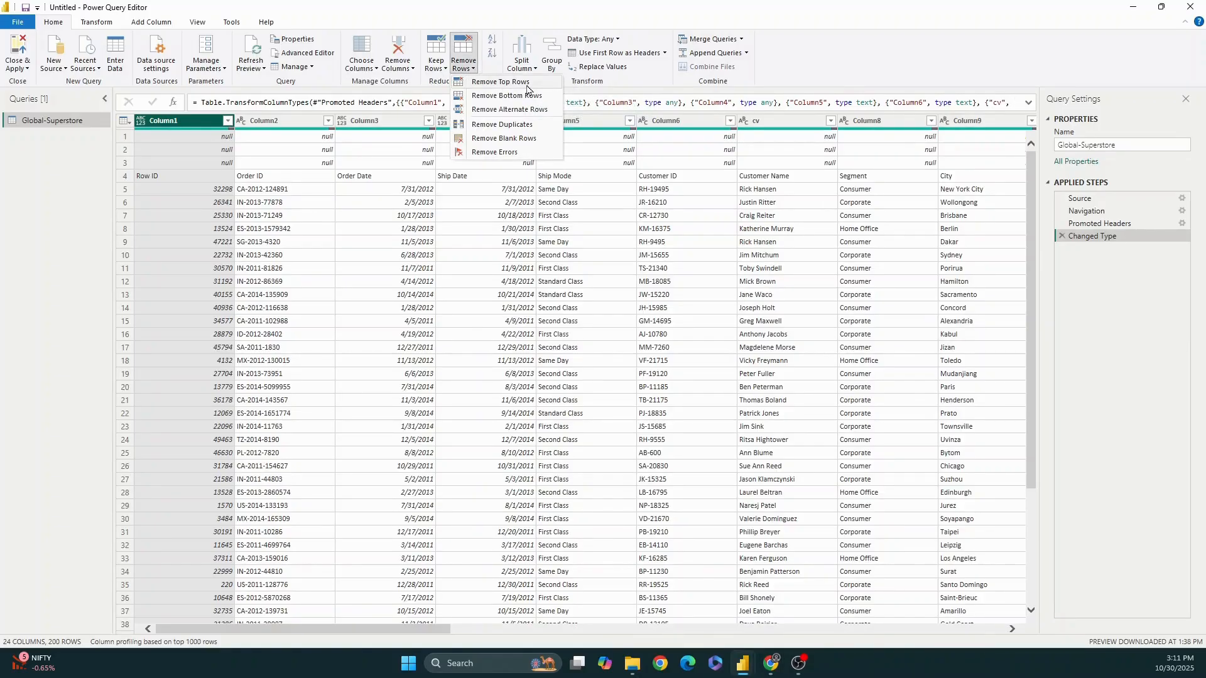
left_click(38, 186)
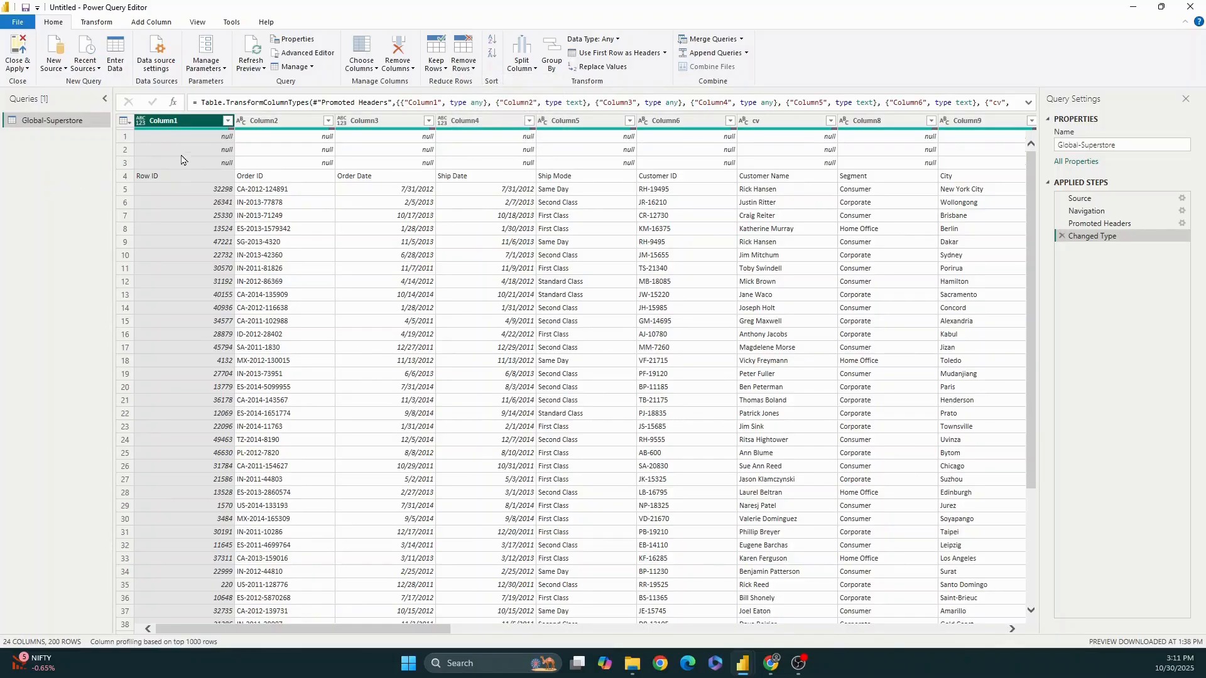
Try removing the top 3 rows from the Global-Superstore query and discard the resulting applied step
left_click(470, 72)
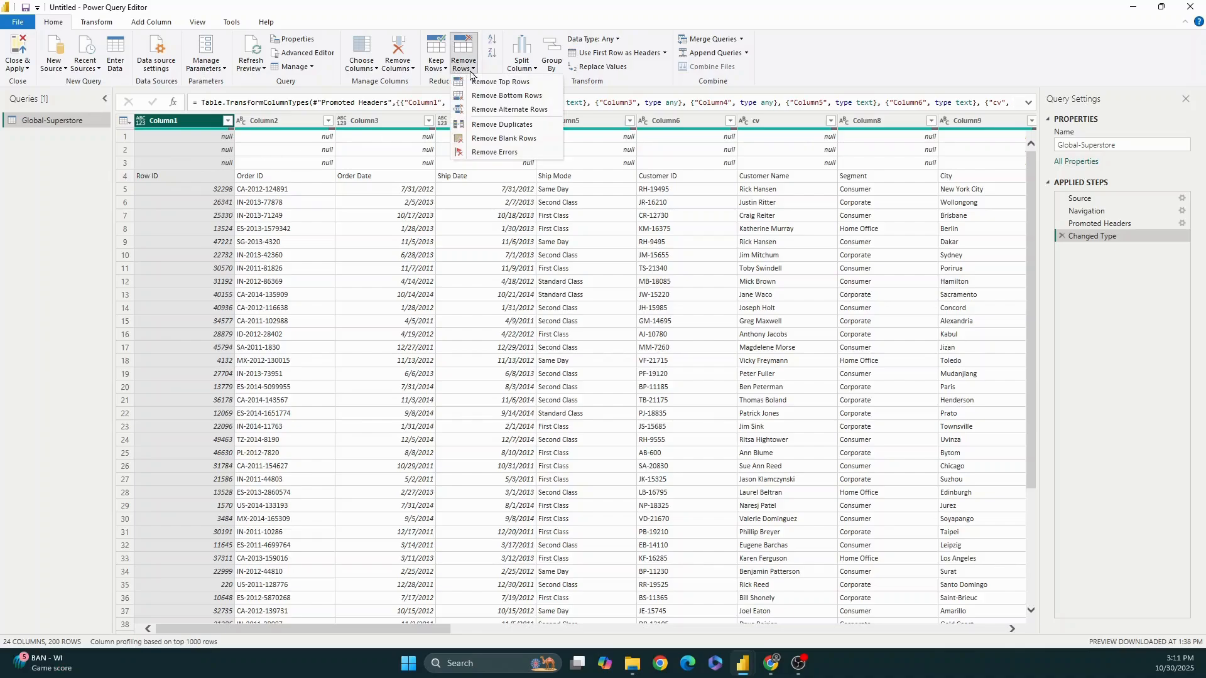
left_click(531, 88)
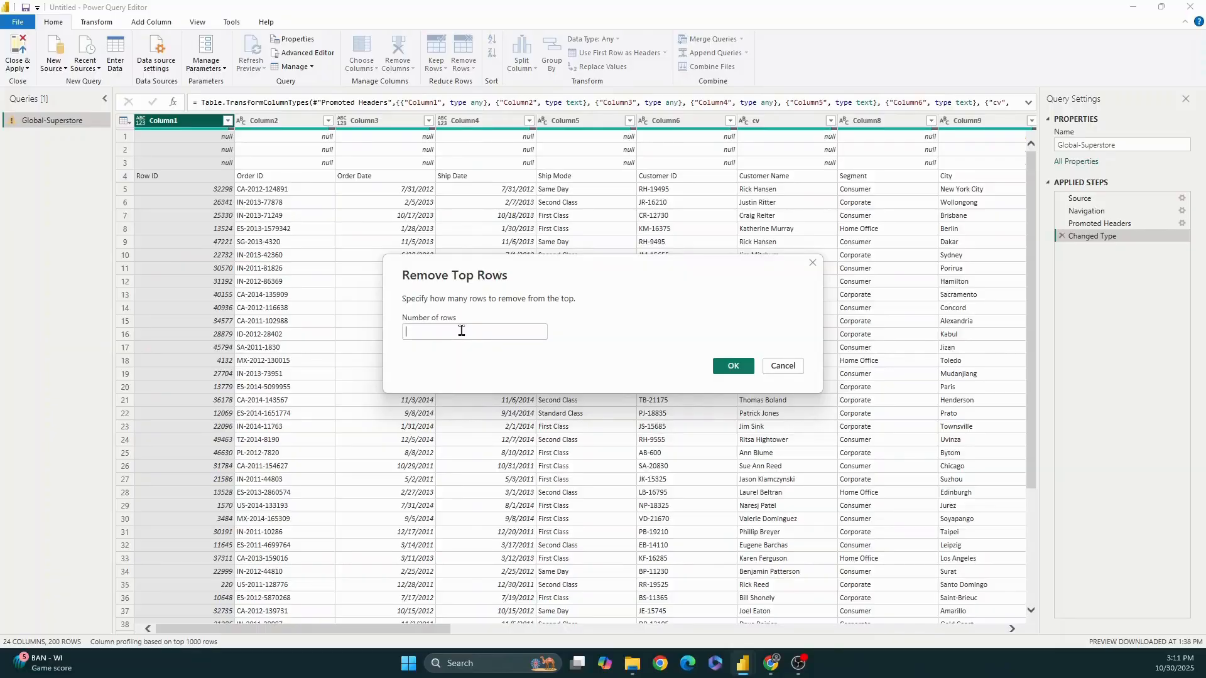
type("3")
left_click(723, 367)
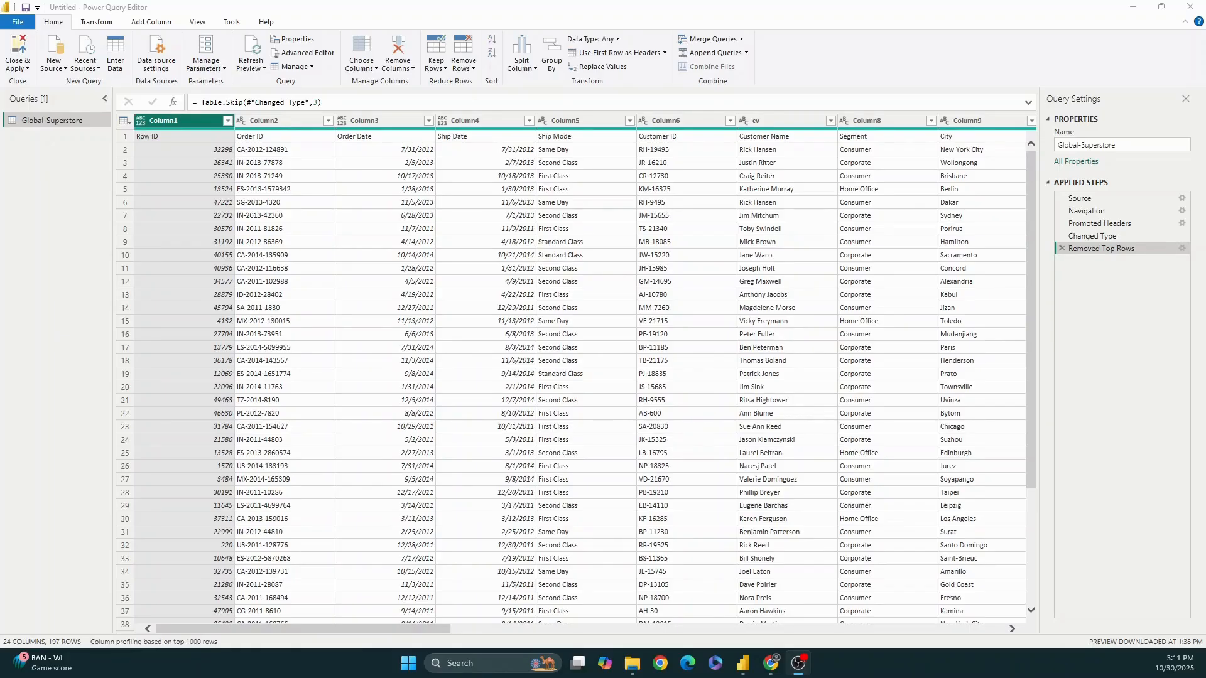
left_click(1061, 249)
Remove the top 3 rows of the Global-Superstore query and use the first remaining row as headers
left_click(465, 63)
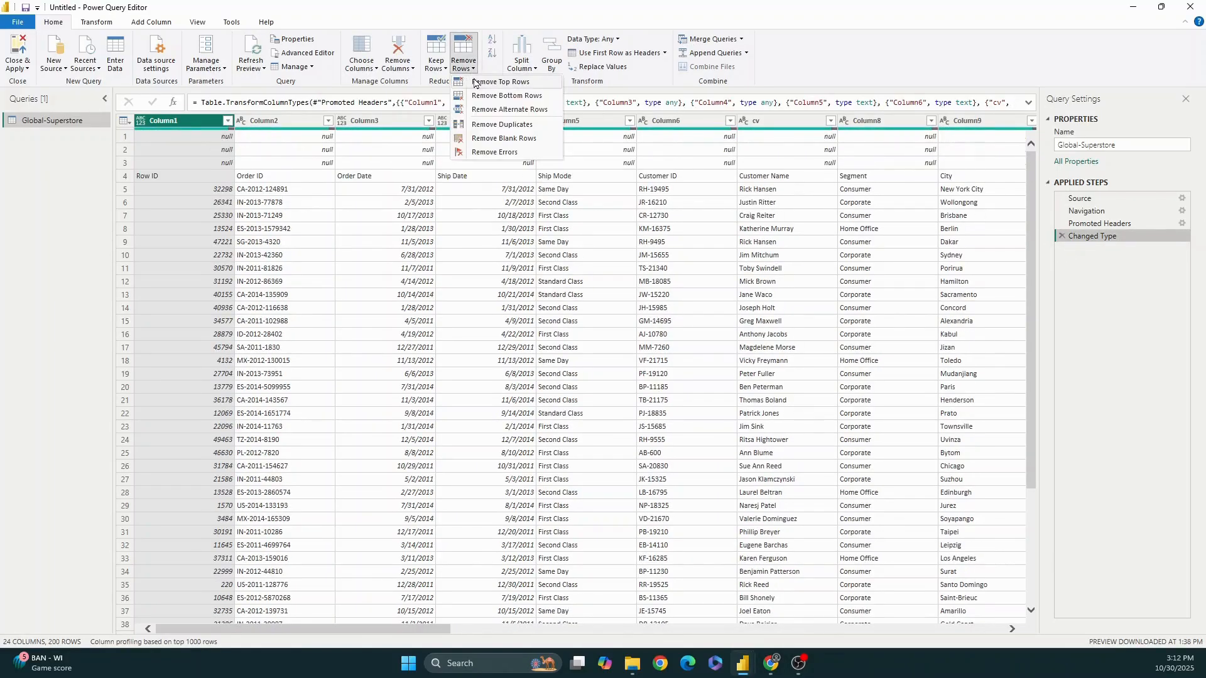
left_click(475, 83)
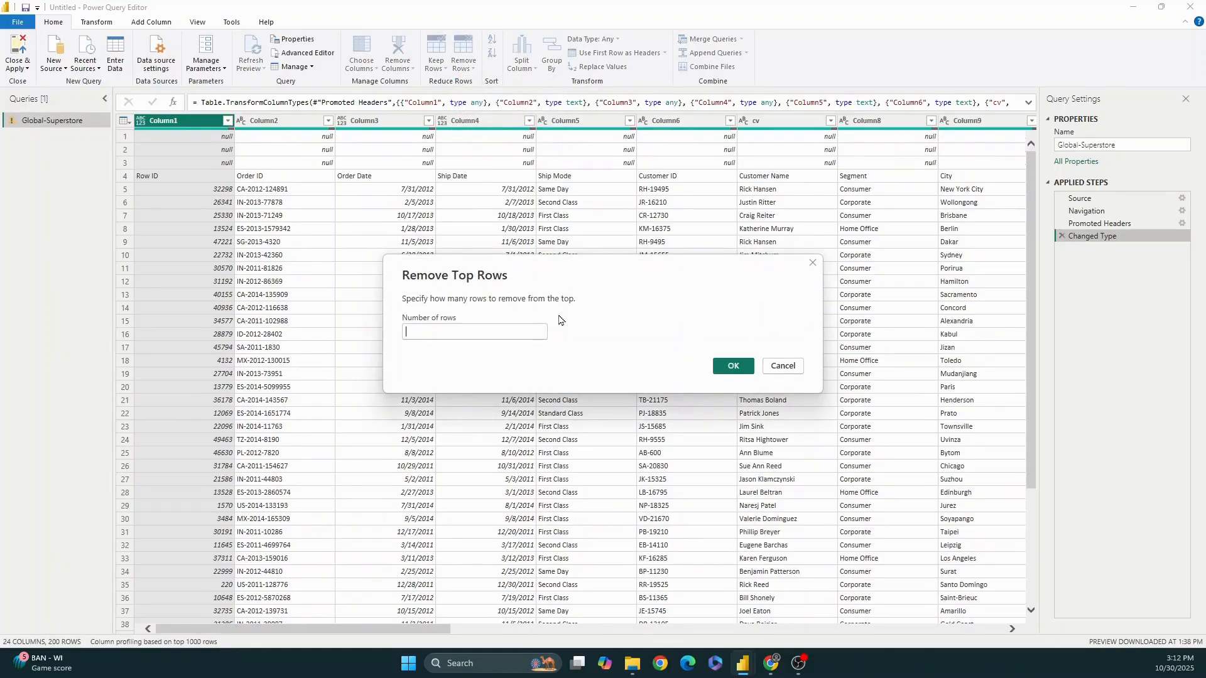
type("3")
left_click(729, 367)
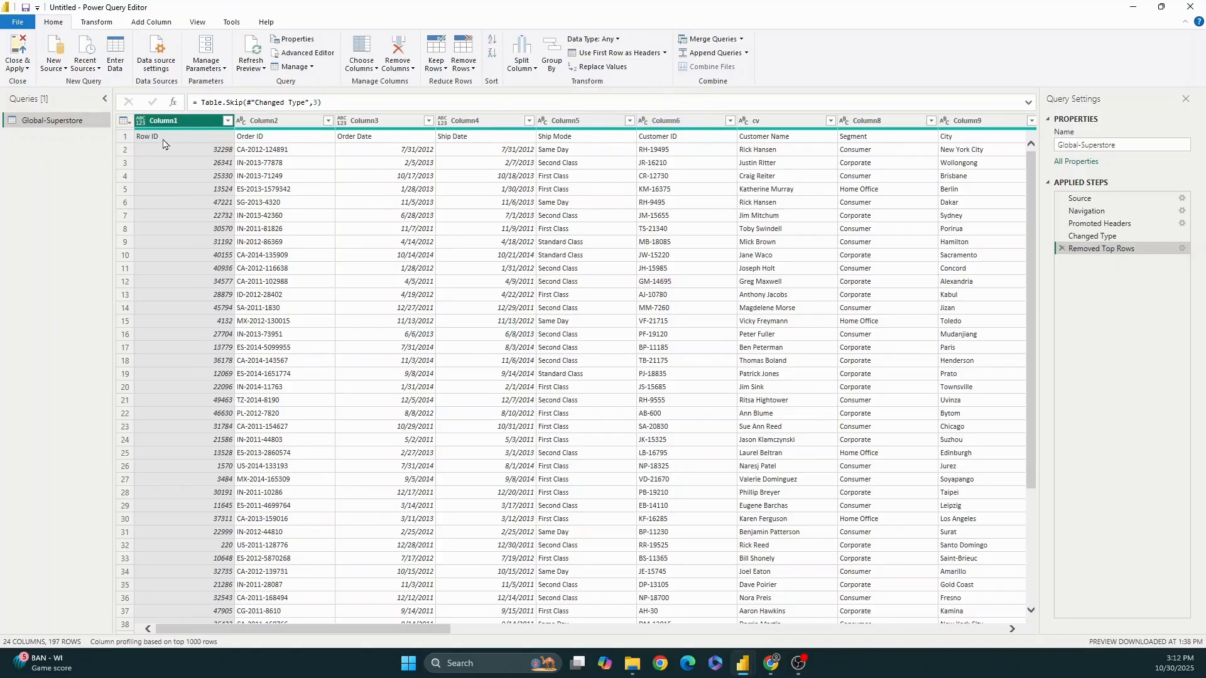
left_click(636, 54)
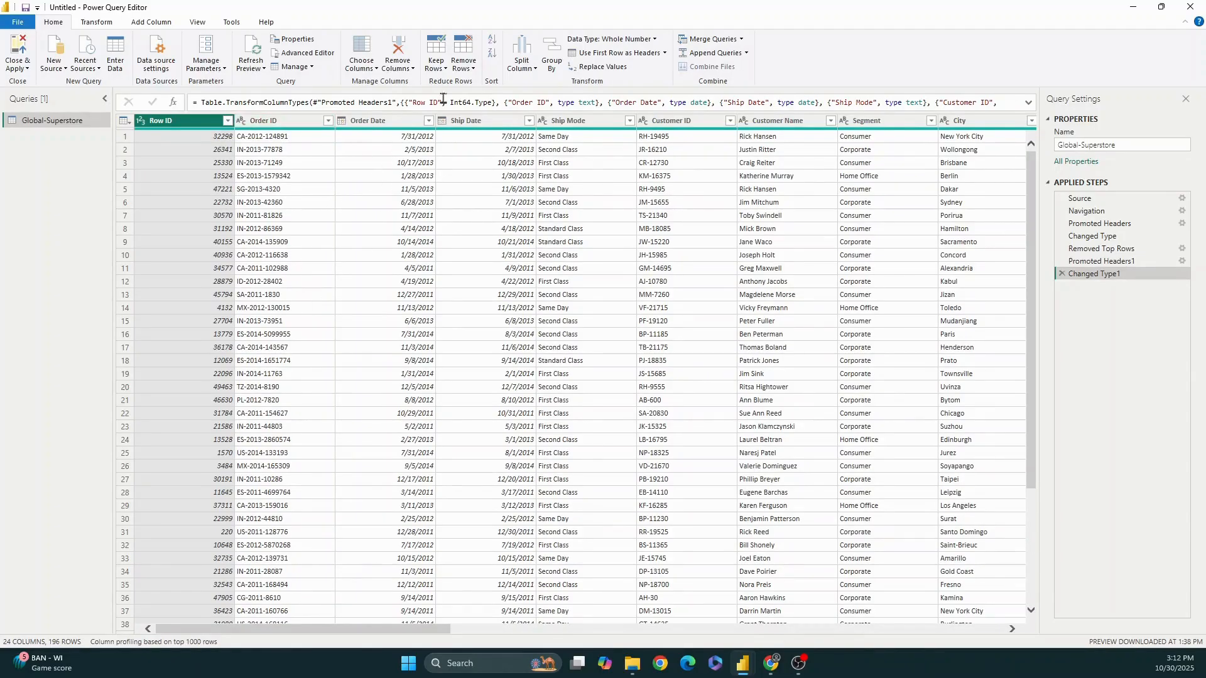
left_click(467, 66)
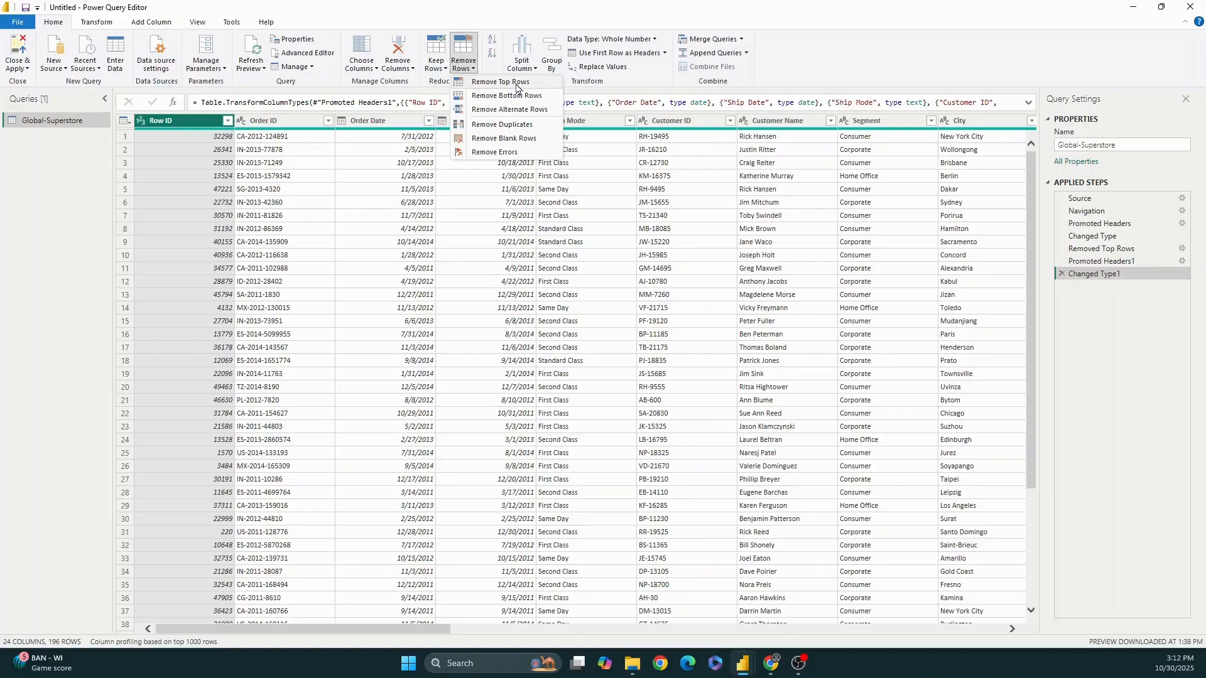
left_click(73, 284)
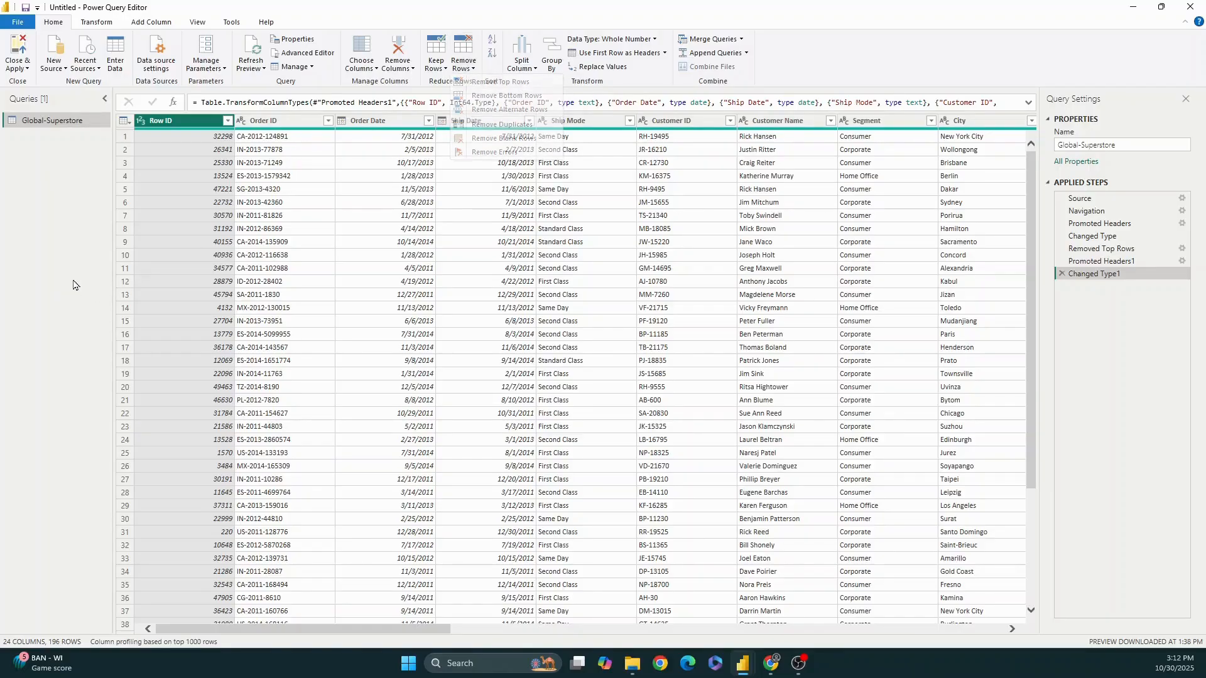
left_click(474, 70)
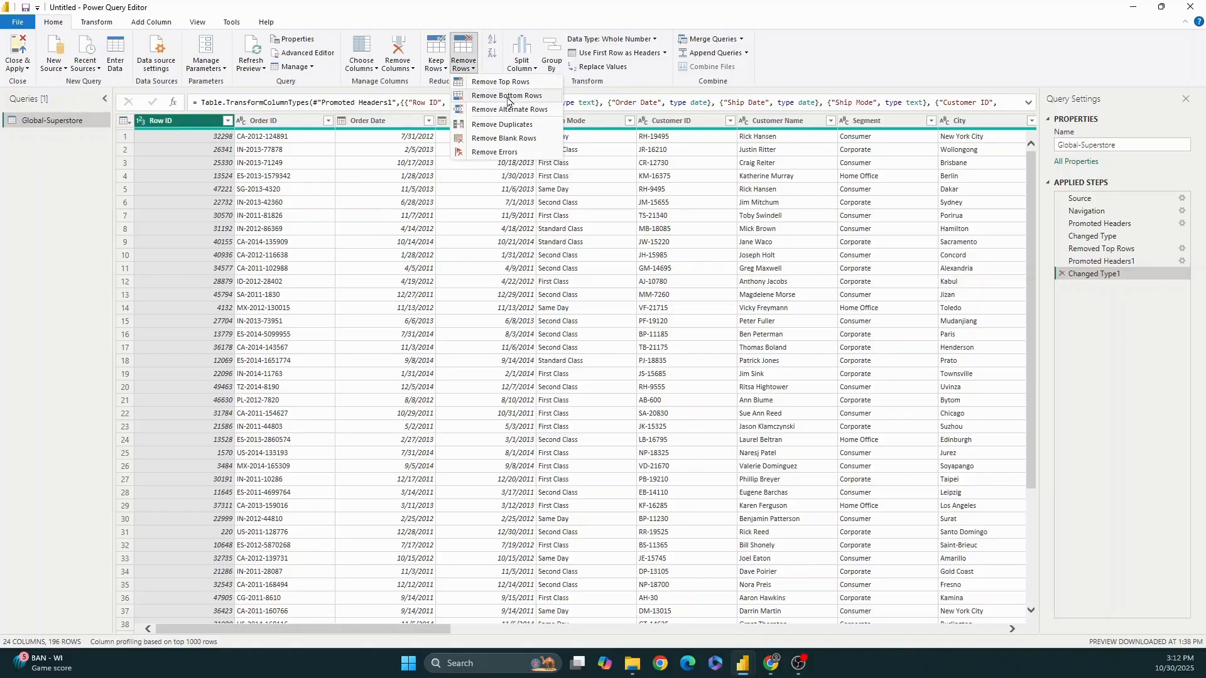
left_click(89, 237)
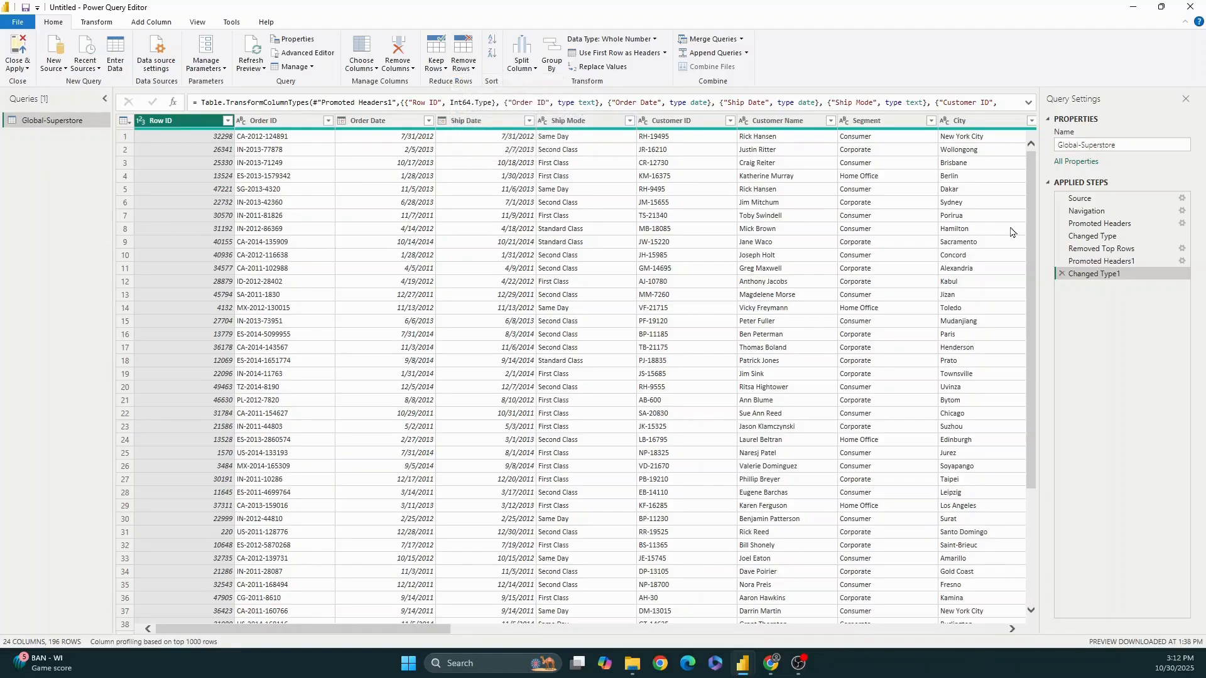
Remove the bottom 6 rows from the Global-Superstore query and review the rows at the end of the table
left_click_drag(1033, 223, 1027, 603)
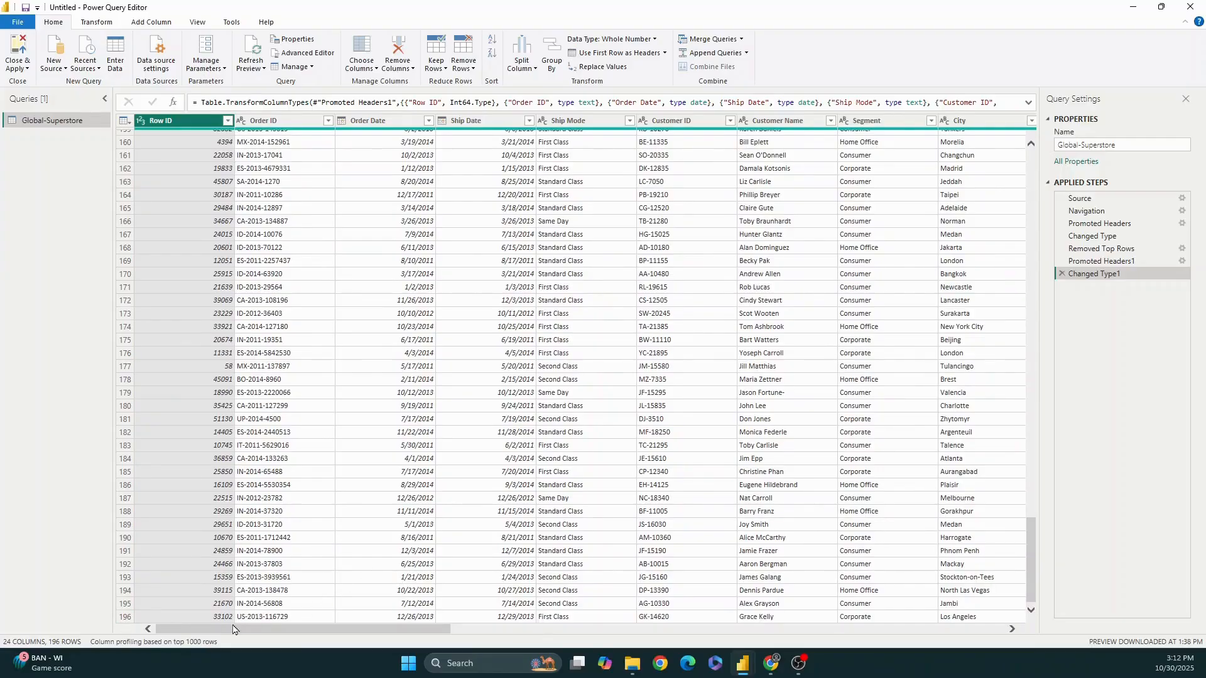
left_click(464, 62)
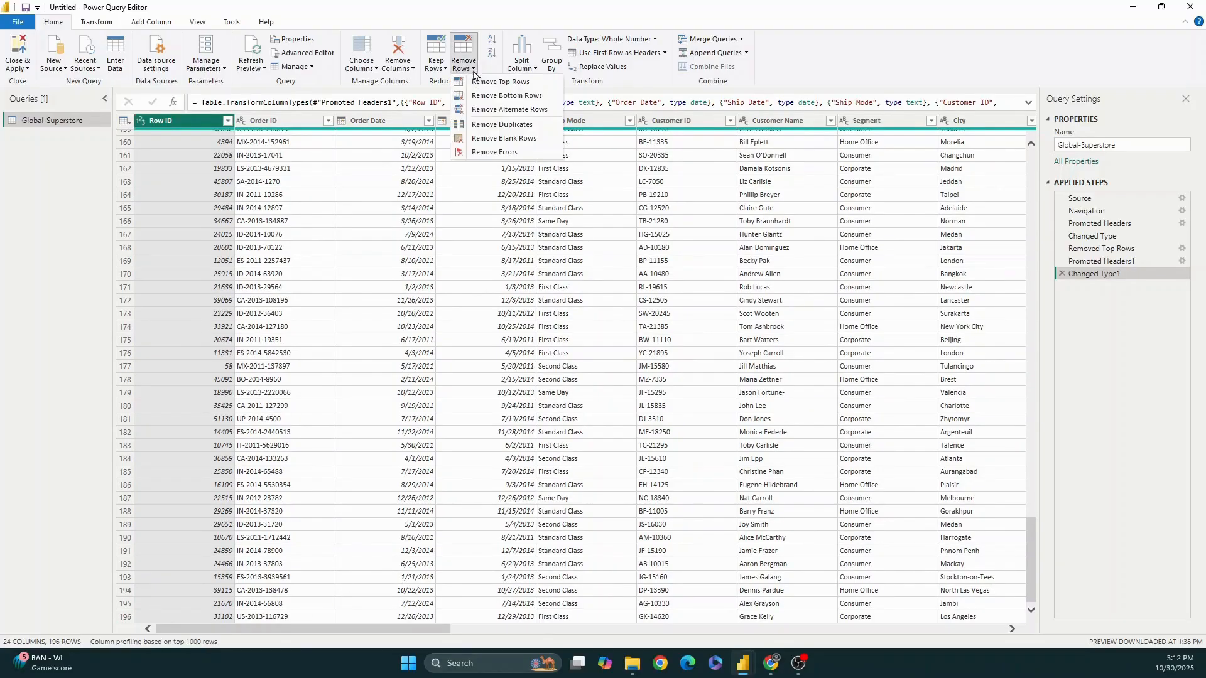
left_click(496, 99)
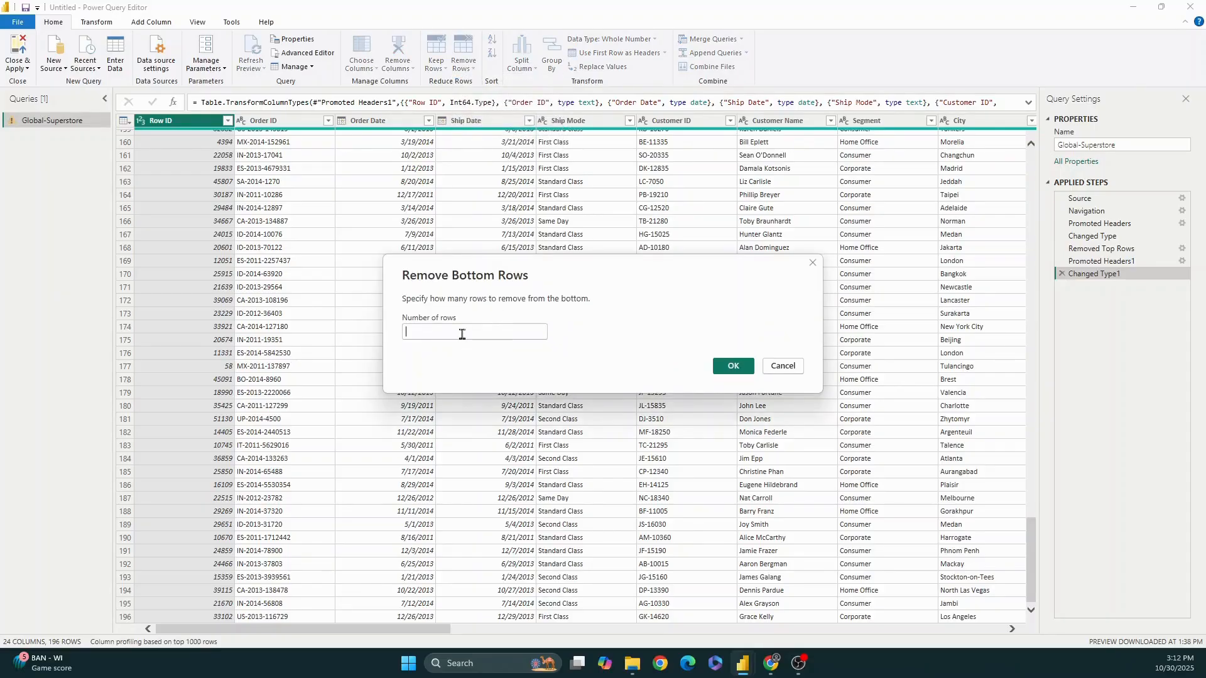
type("6")
left_click(462, 334)
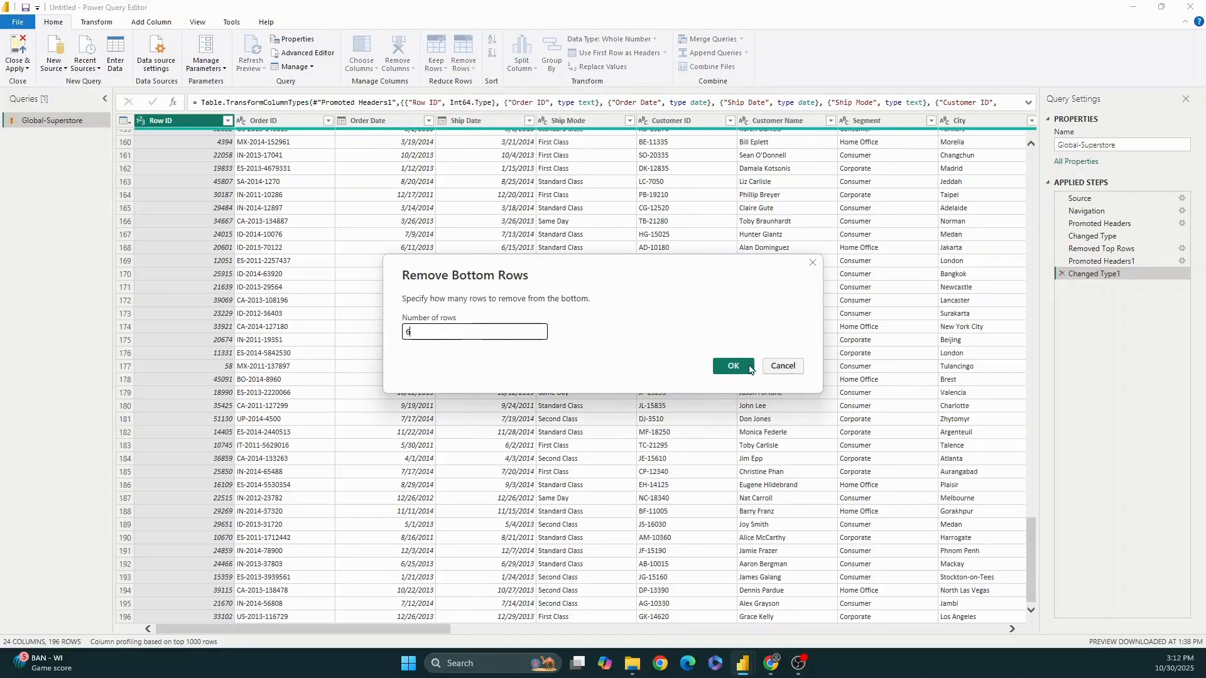
left_click(730, 368)
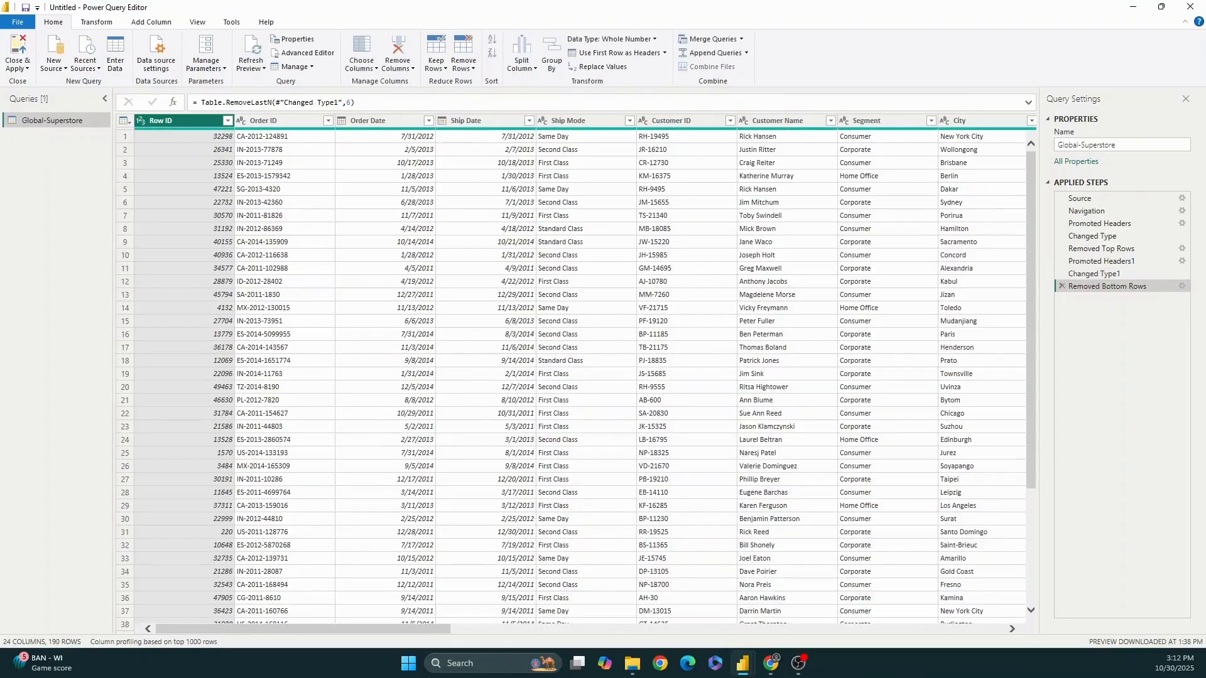
key("alt+Tab")
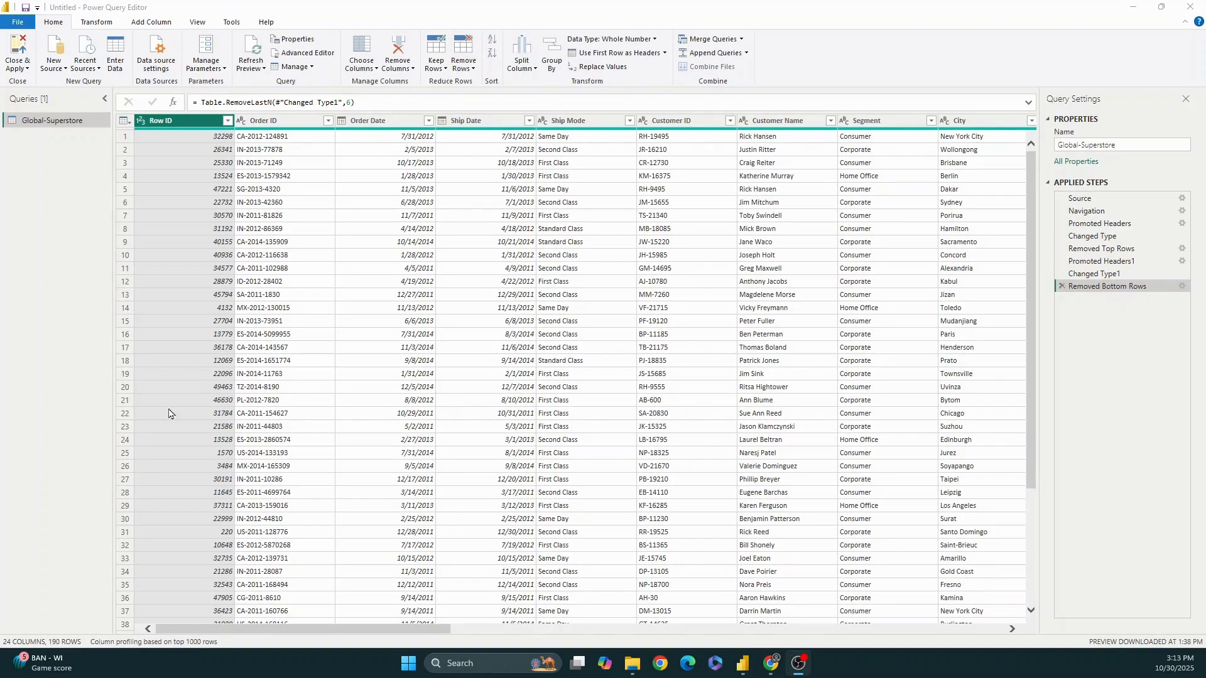
scroll(479, 407, "down", 19)
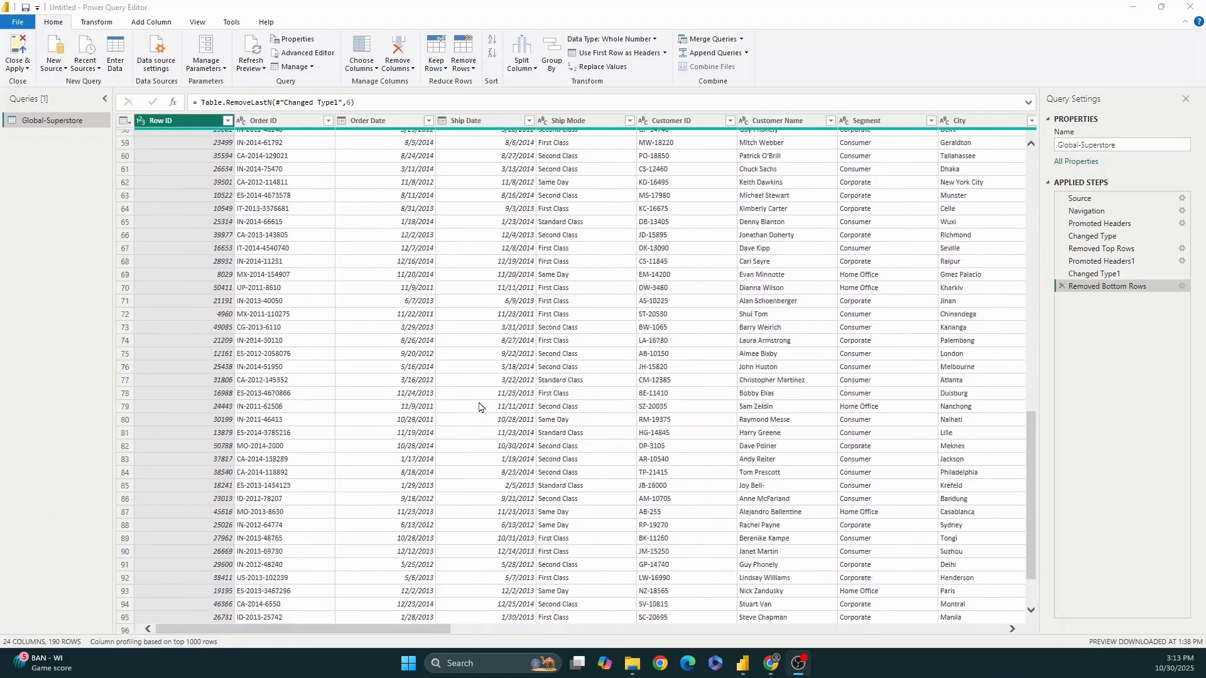
scroll(478, 407, "down", 20)
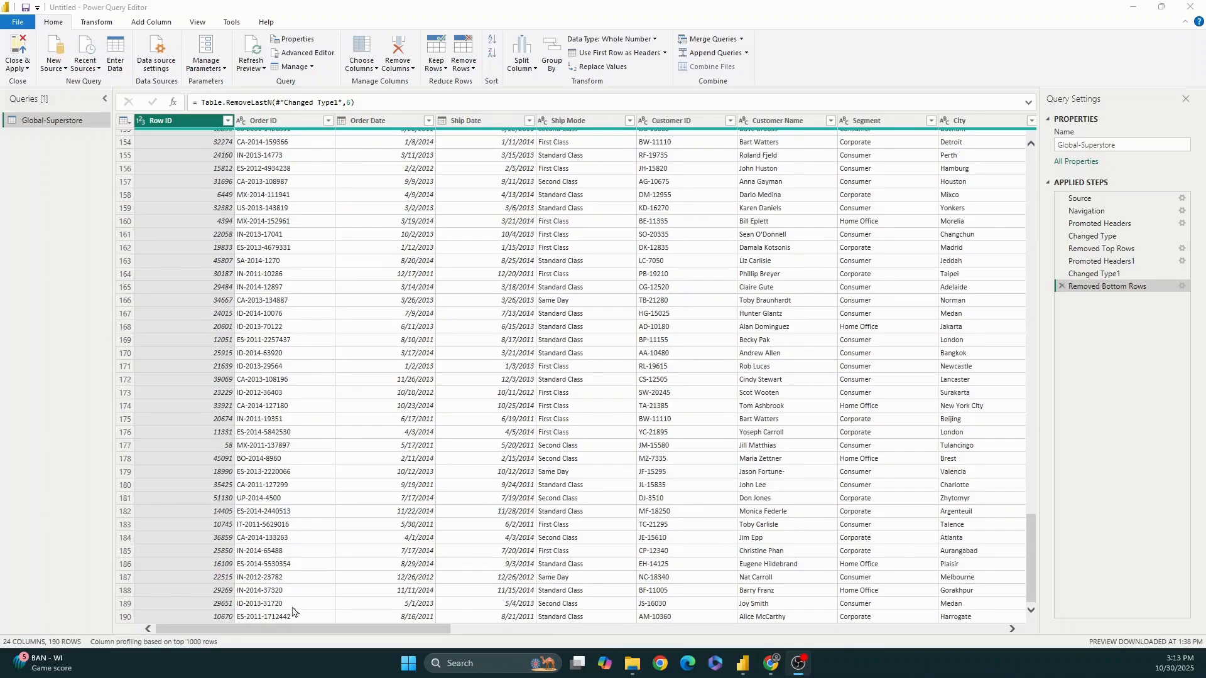
Remove alternate rows with 3 as the first row to remove, 6 rows to remove and 9 rows to keep
left_click(464, 63)
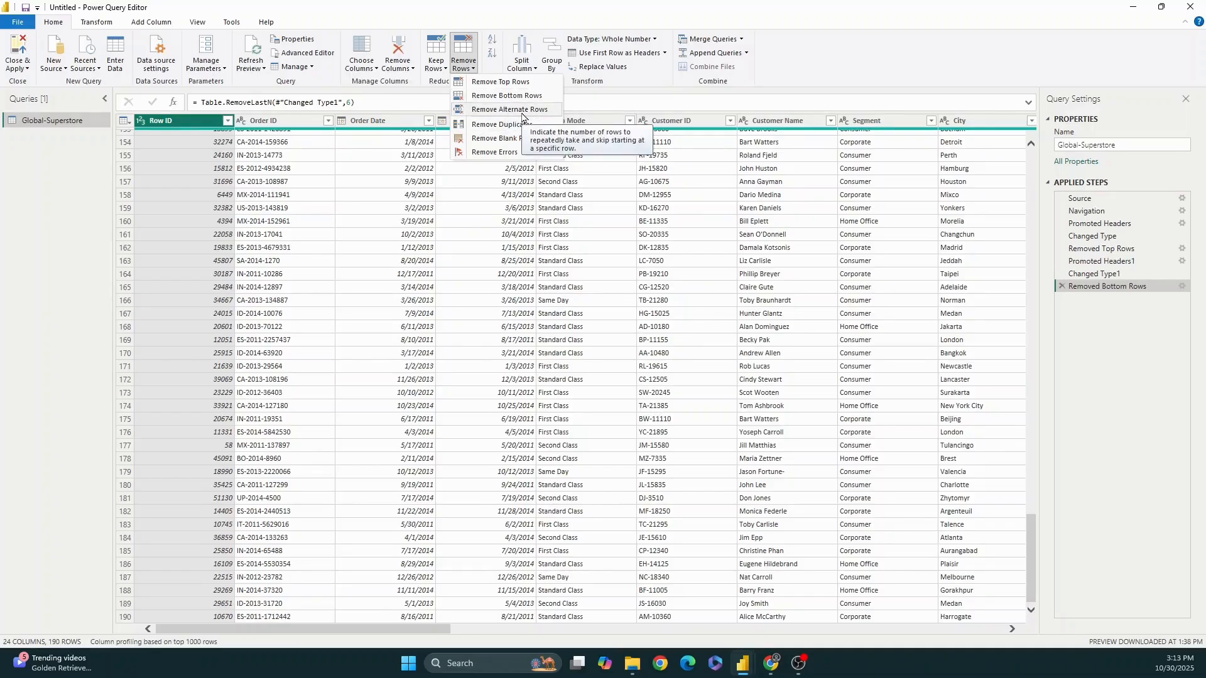
left_click(71, 258)
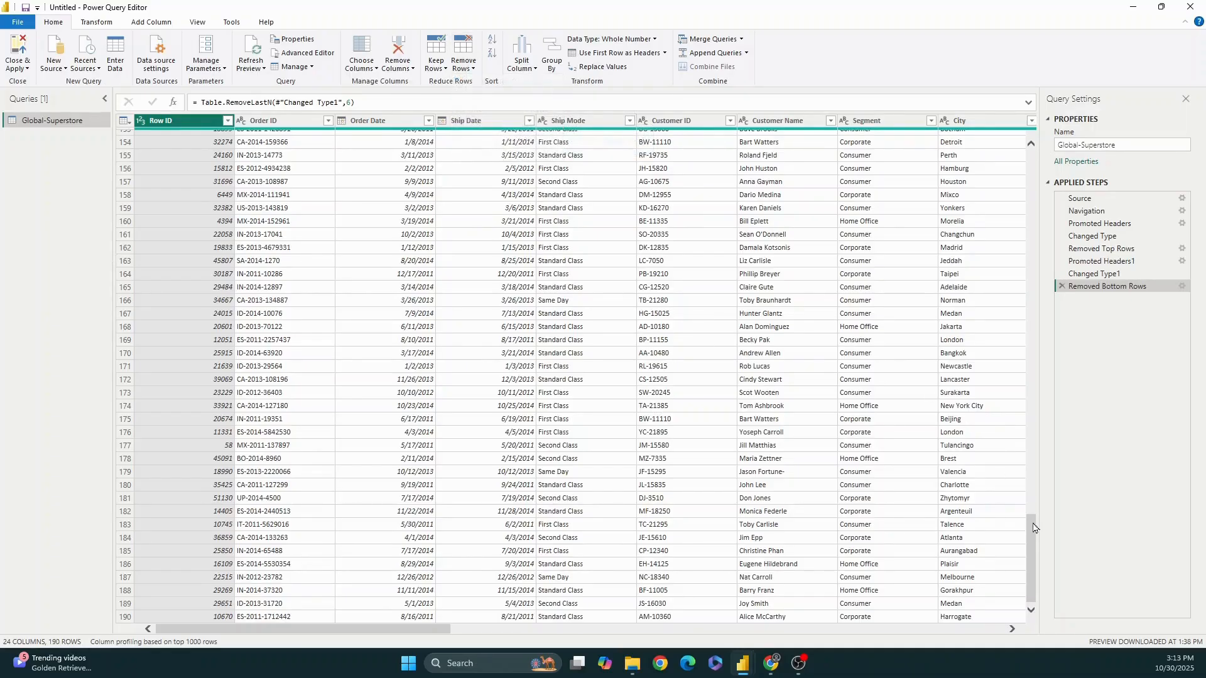
left_click_drag(1036, 564, 1033, 191)
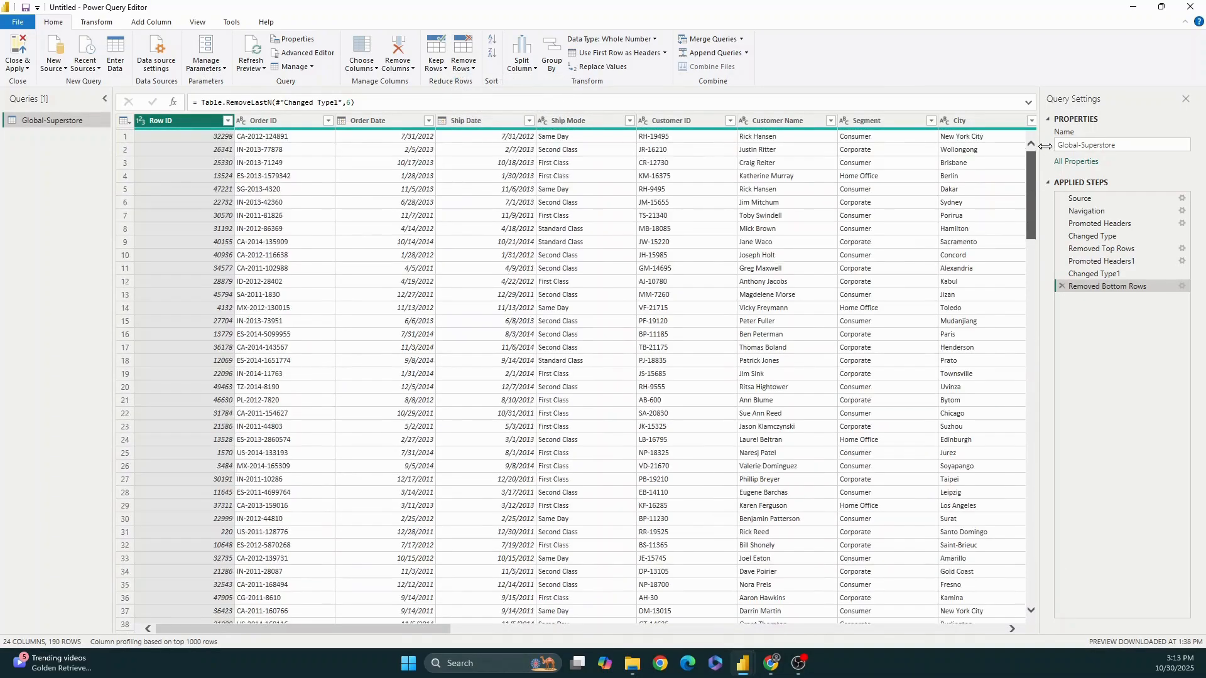
left_click(472, 70)
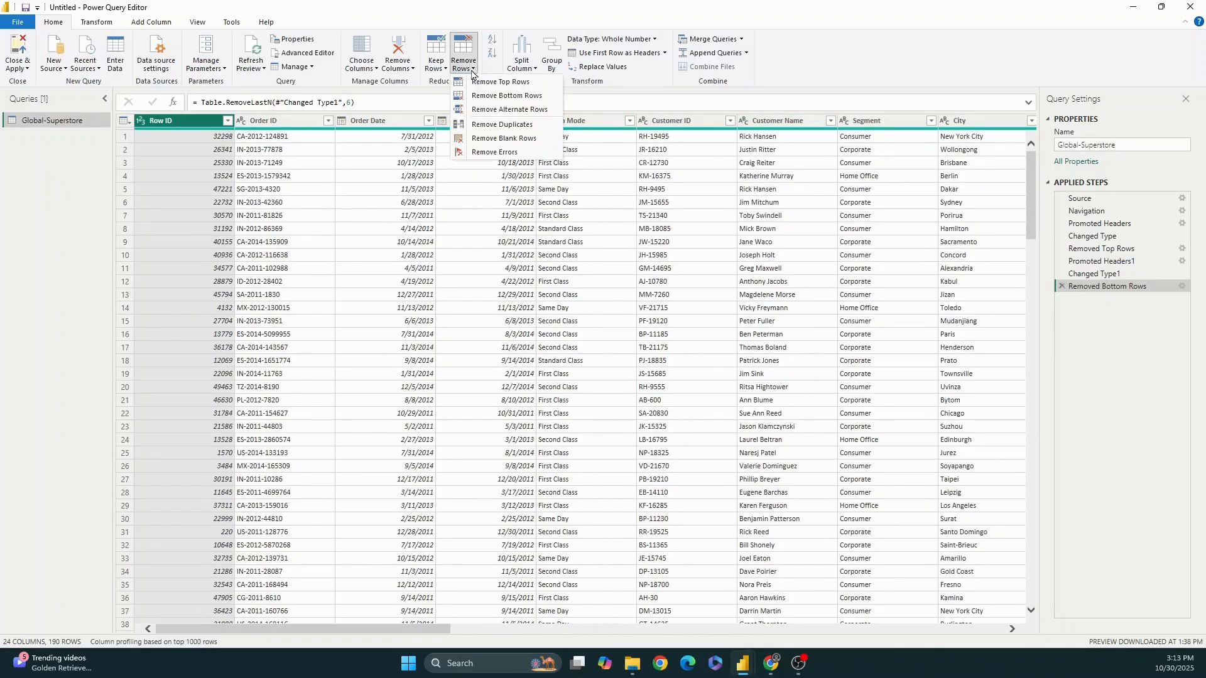
left_click(513, 125)
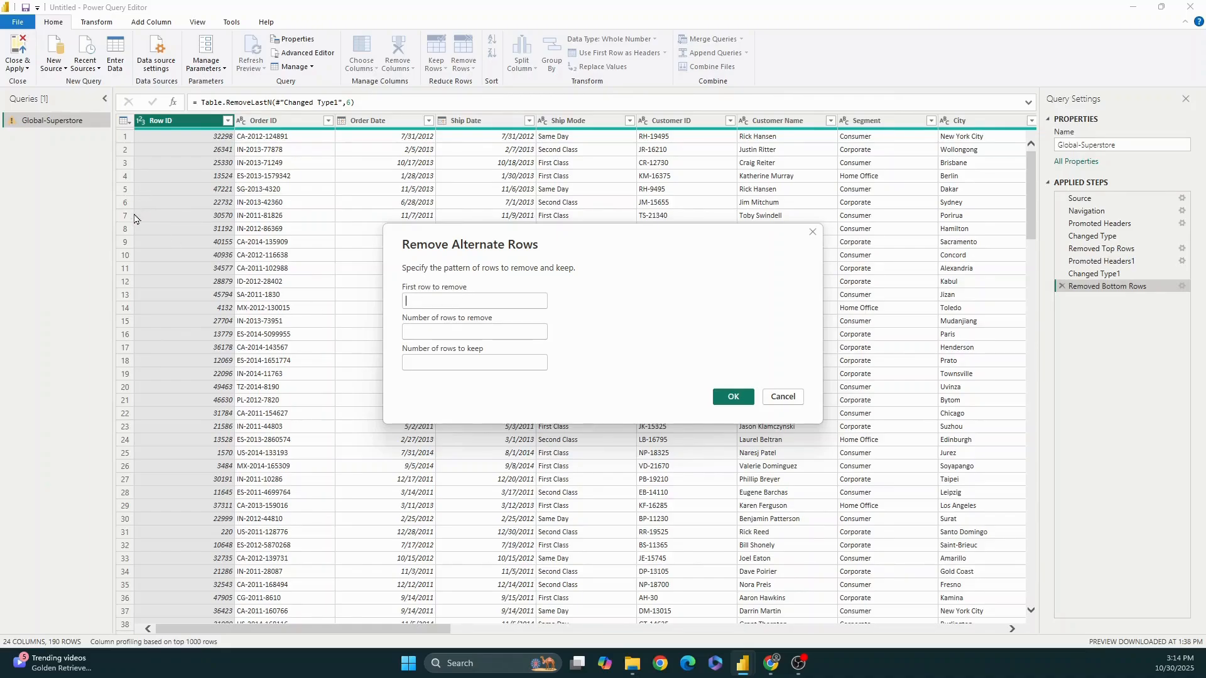
left_click(429, 299)
type("3")
left_click(450, 332)
type("6")
left_click(443, 362)
type("9")
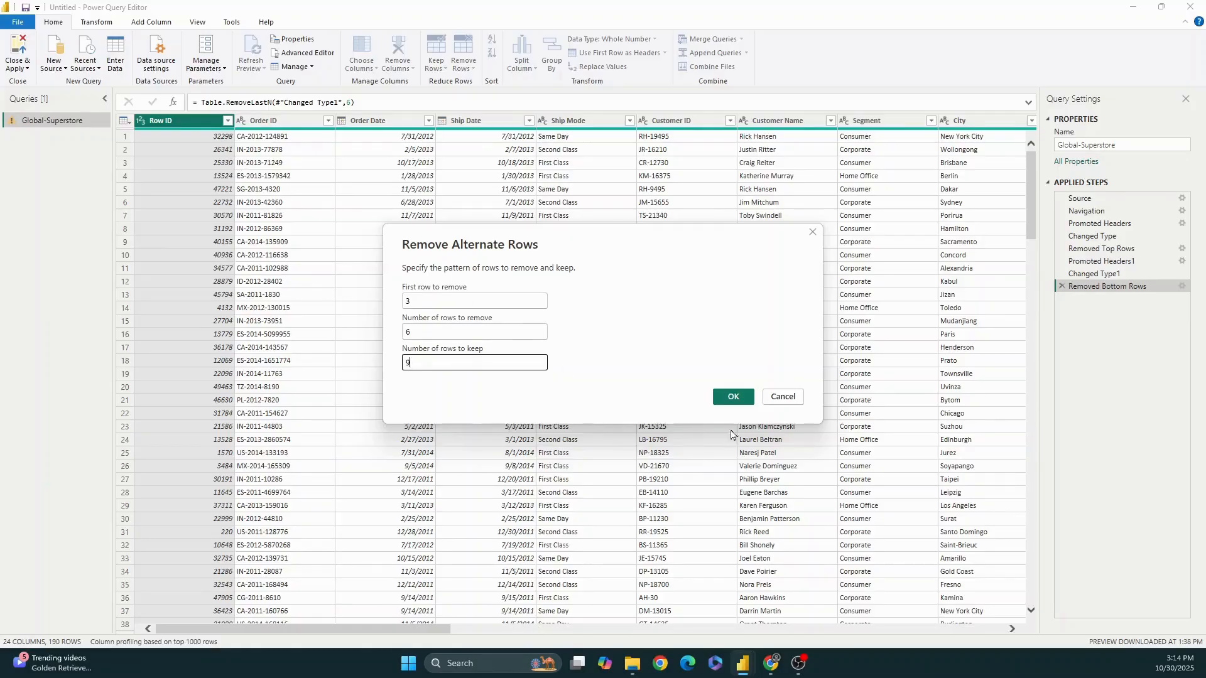
left_click(454, 301)
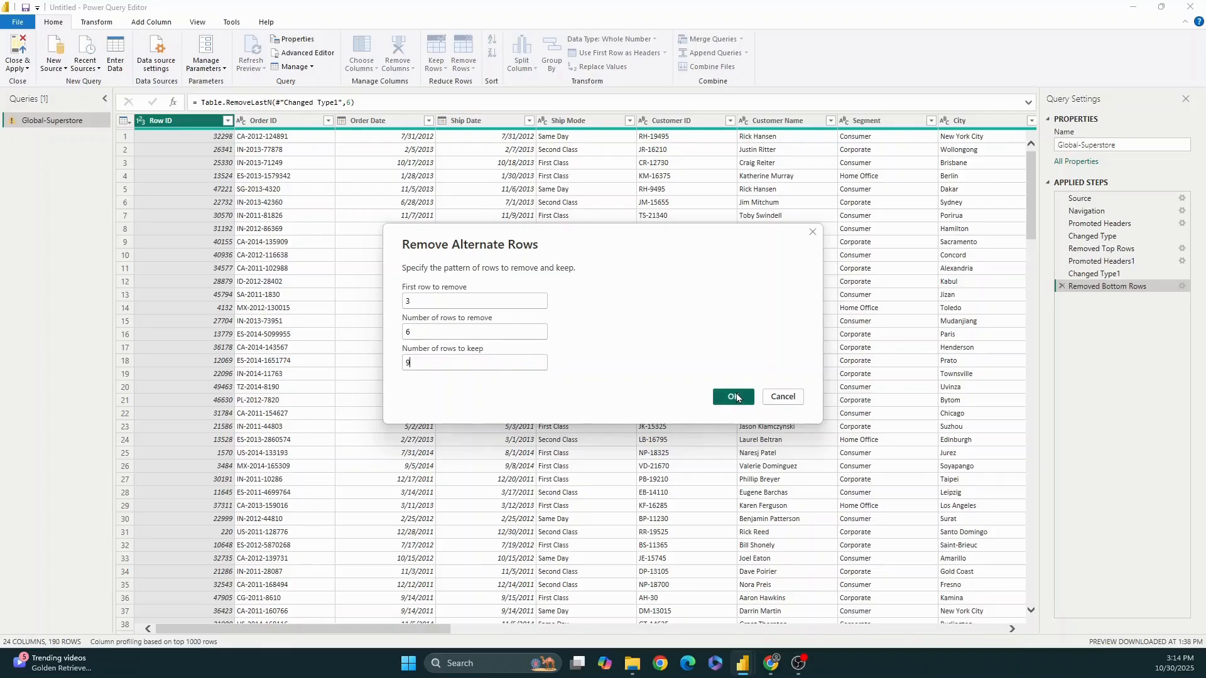
left_click(733, 397)
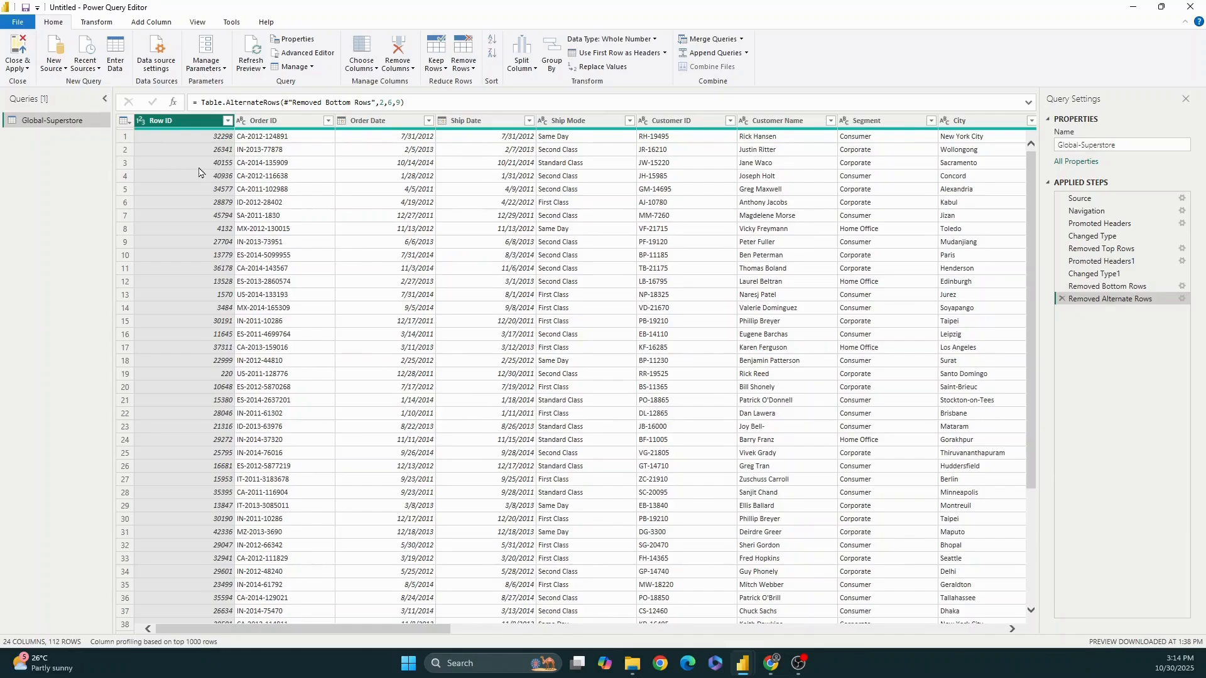
Compare the table's rows between the Removed Bottom Rows and Removed Alternate Rows applied steps
left_click(128, 166)
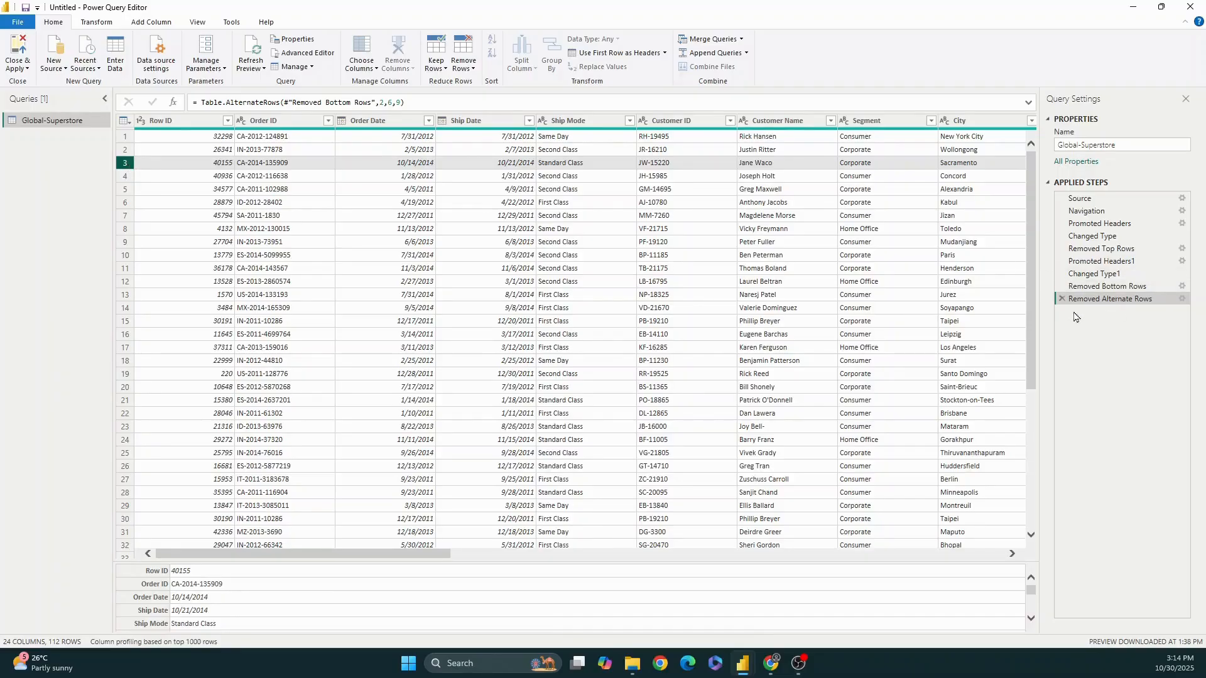
left_click(1079, 287)
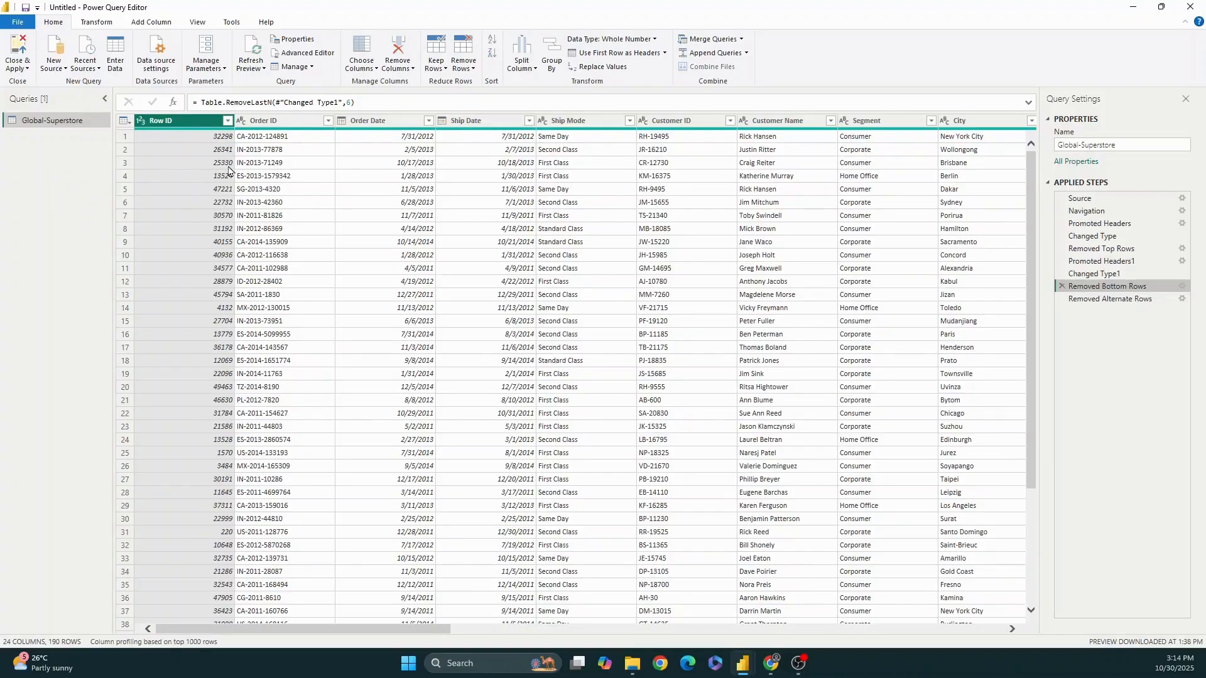
left_click(1130, 299)
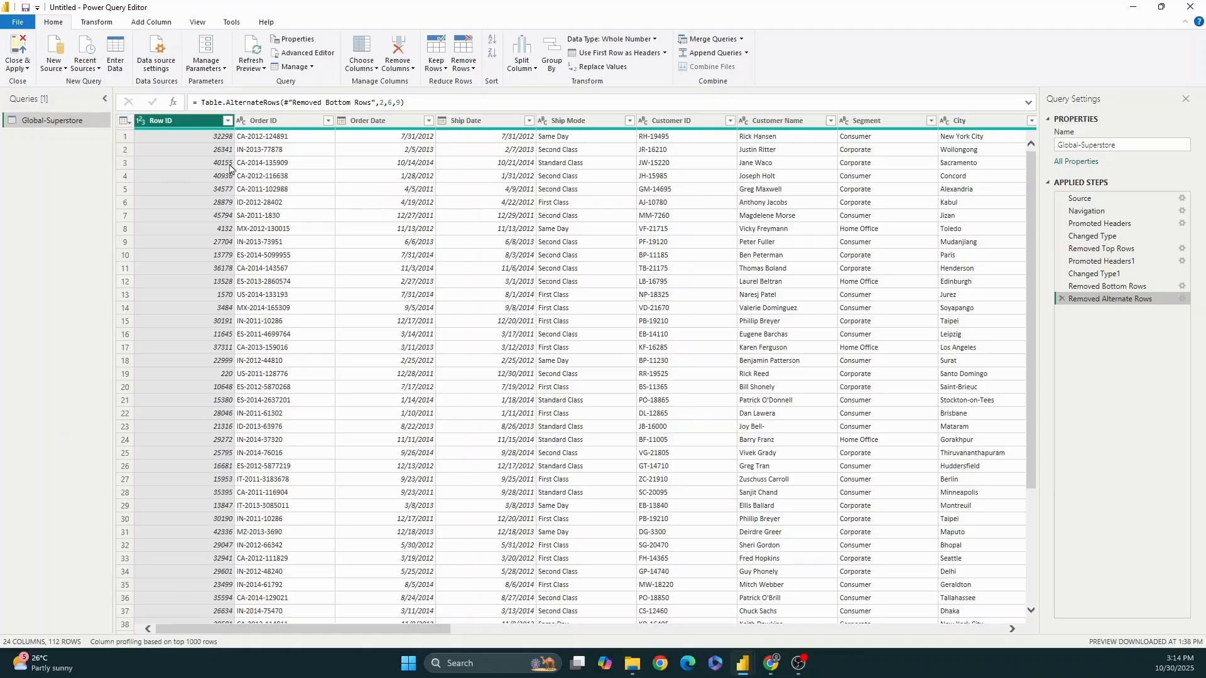
left_click(1089, 287)
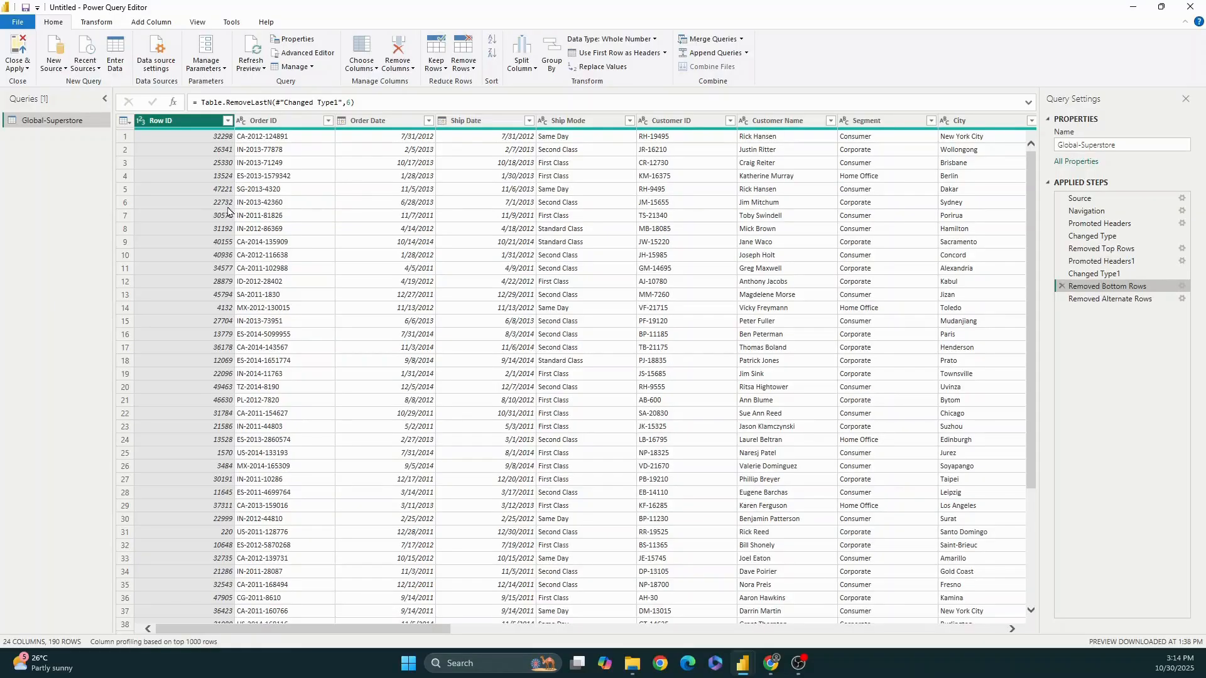
left_click(1106, 299)
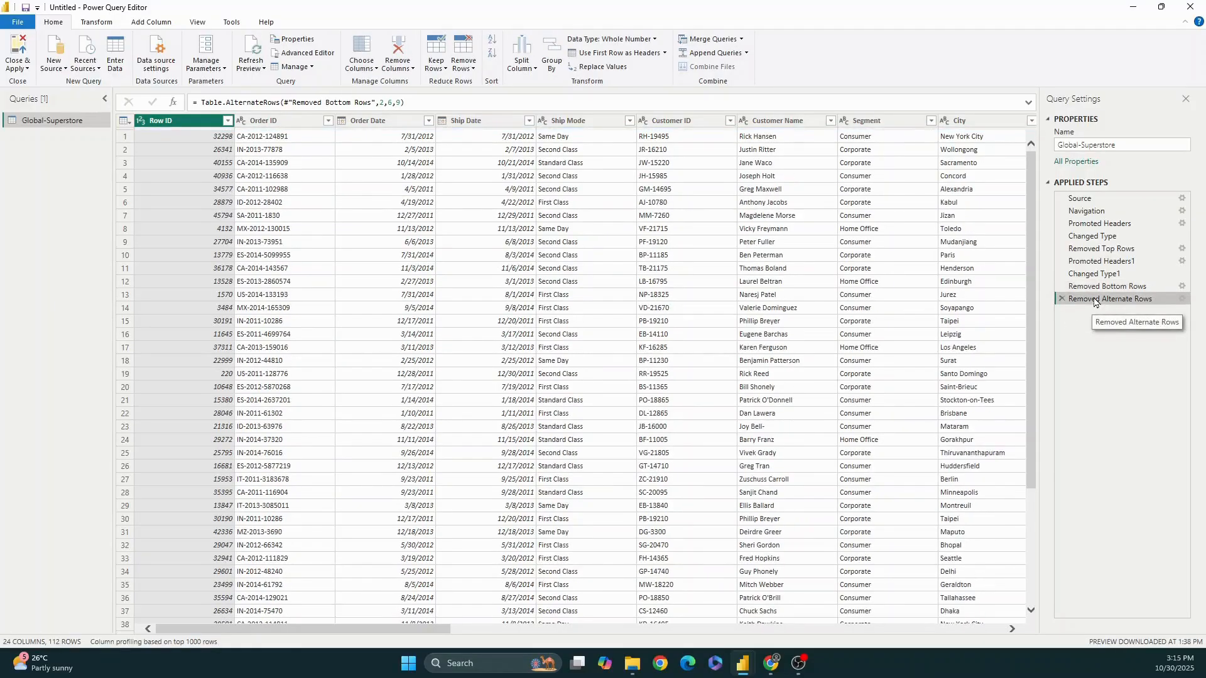